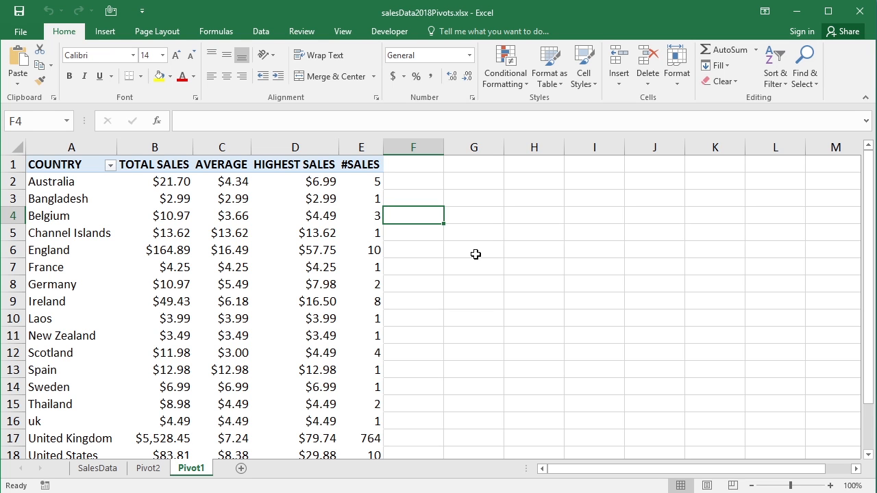
Step: Select a cell in the AVERAGE column of the pivot table on Pivot1 and bring up the PivotTable design options
click(230, 270)
mouse_move(230, 270)
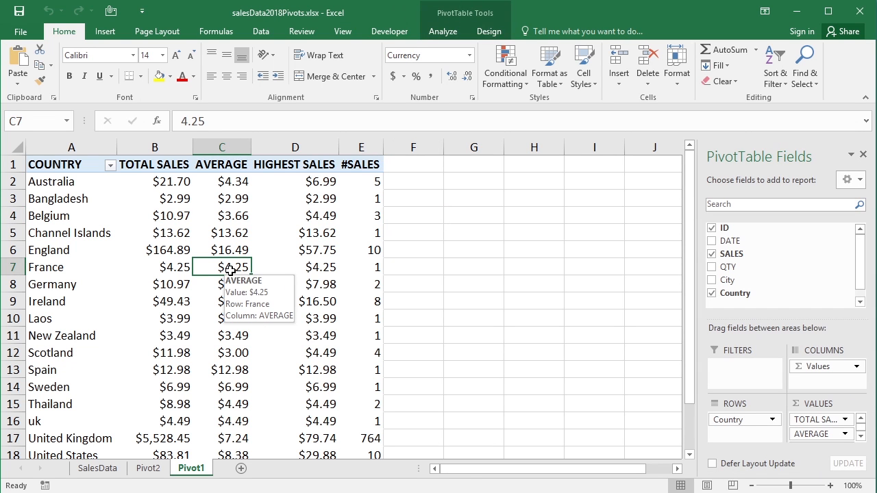
click(461, 34)
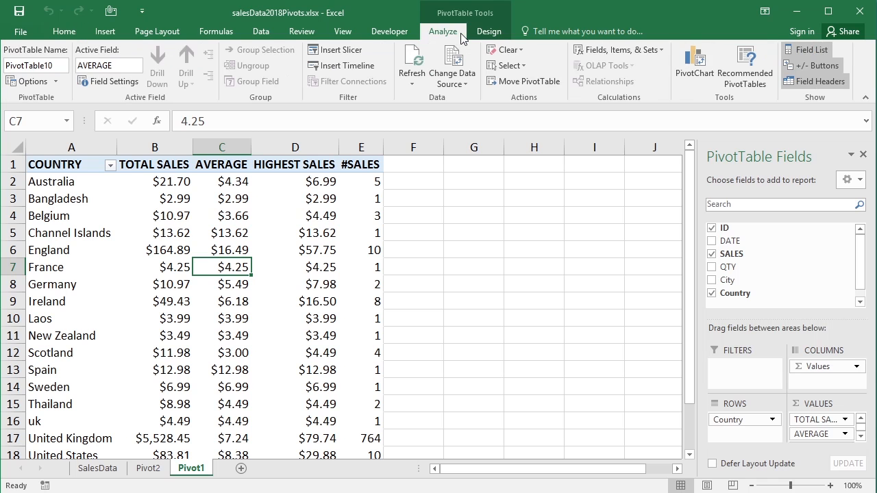
click(487, 33)
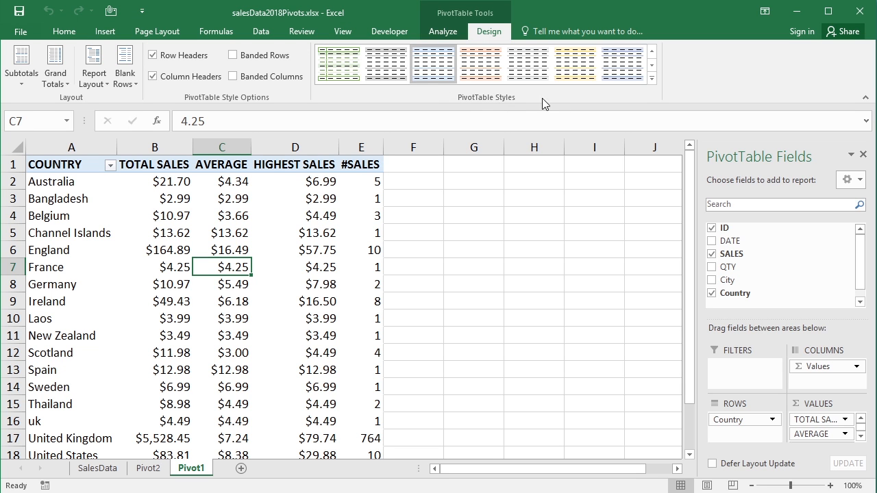
Step: Apply the dark PivotTable style with solid blue rows and a black header to the country sales pivot table
click(653, 79)
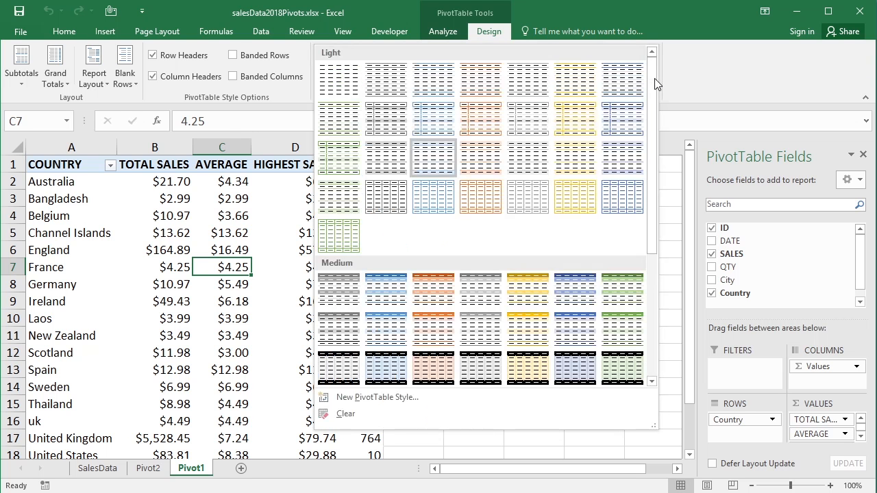
drag(654, 86, 657, 279)
scroll(647, 245, up, 5)
drag(652, 215, 665, 338)
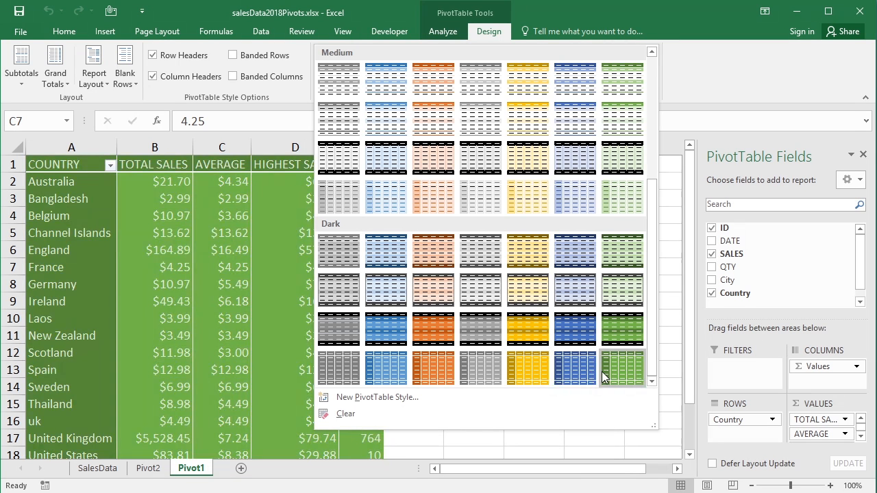
click(574, 344)
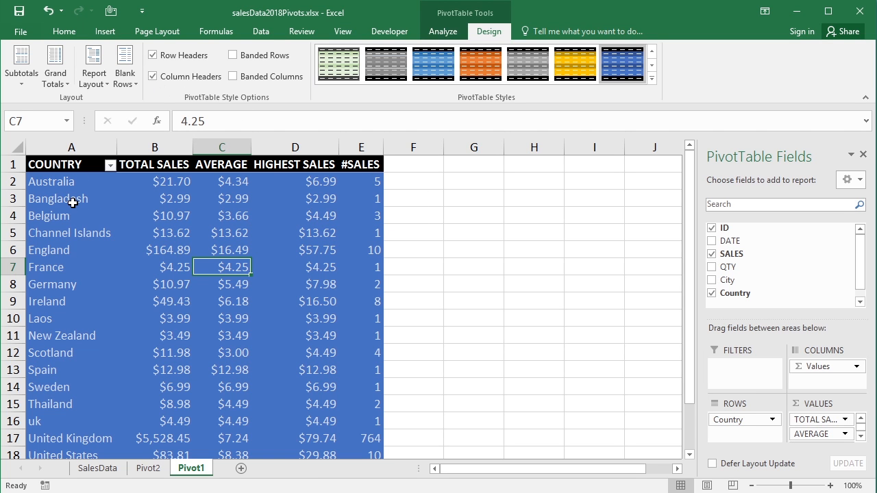
Step: Apply the medium PivotTable style with a light blue body and a darker blue first column
click(652, 79)
scroll(653, 177, down, 1)
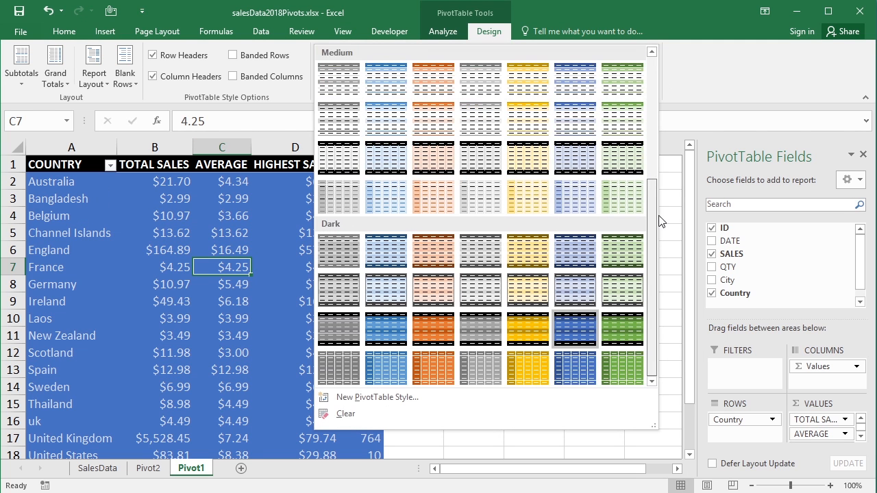
scroll(657, 124, up, 4)
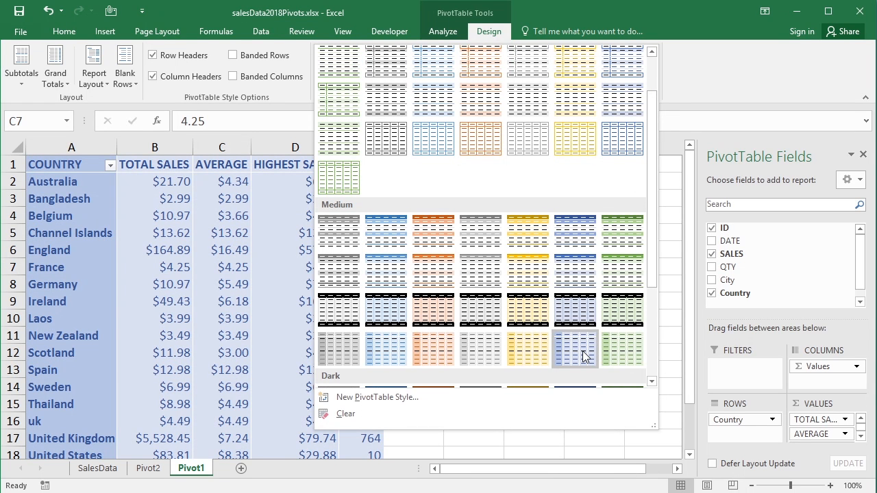
click(582, 355)
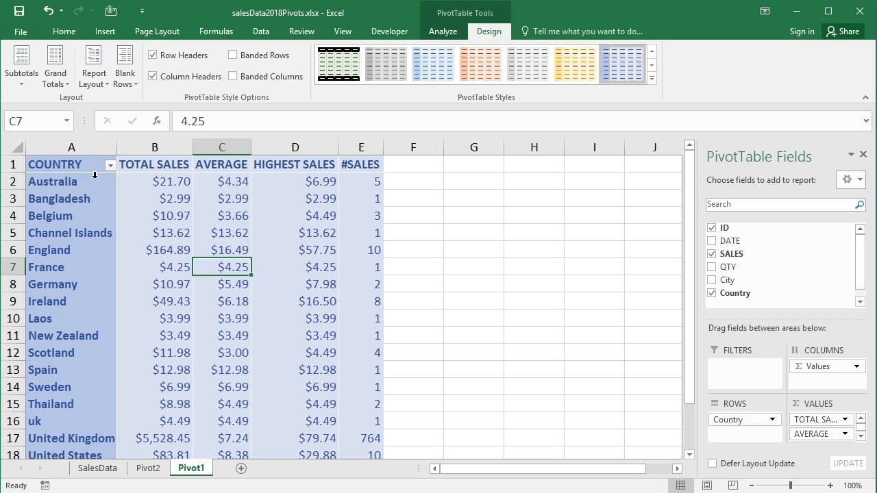
Step: Turn the pivot table's row header and column header formatting off and back on
click(154, 55)
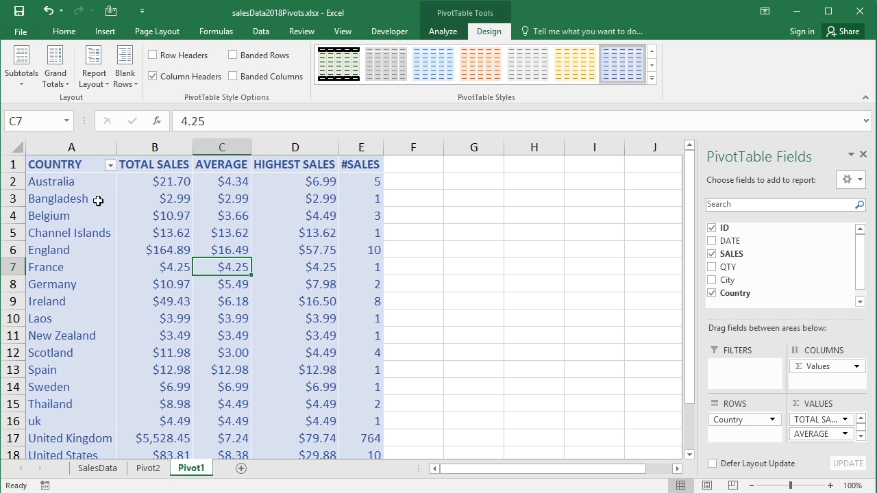
click(153, 76)
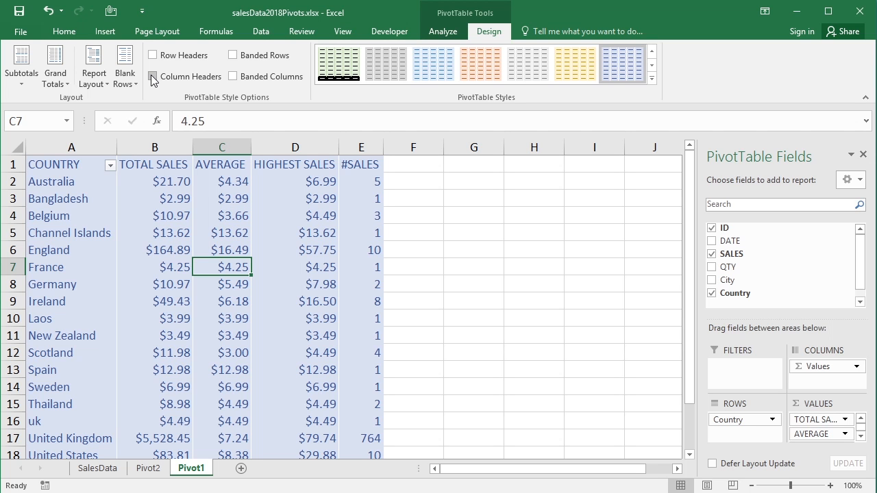
click(153, 76)
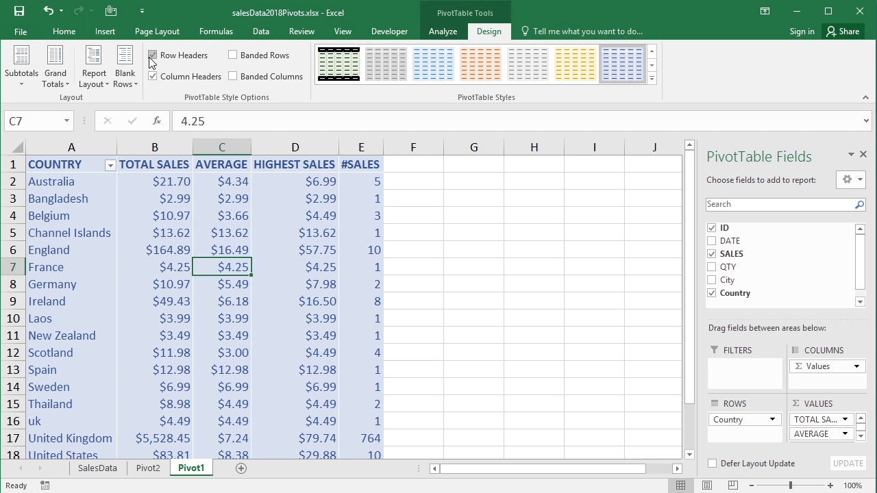
click(153, 55)
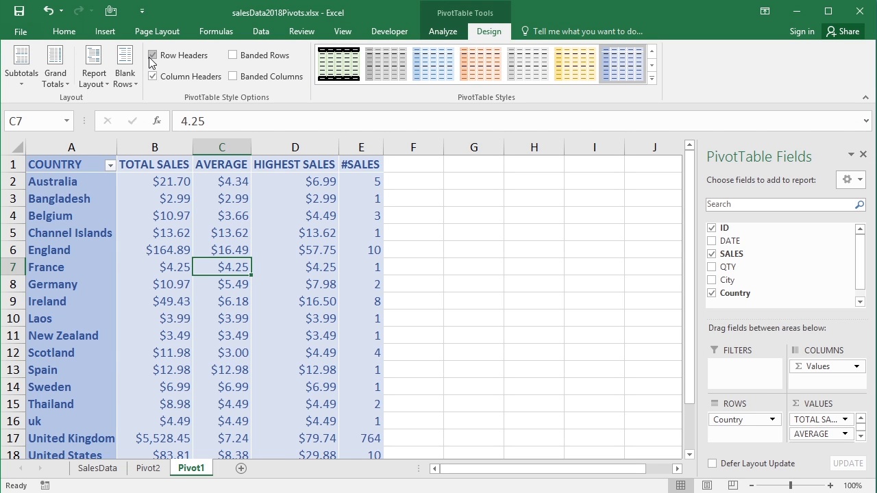
Step: Turn on banded rows and turn off row headers for the pivot table, trying banded columns on and off in between
click(233, 57)
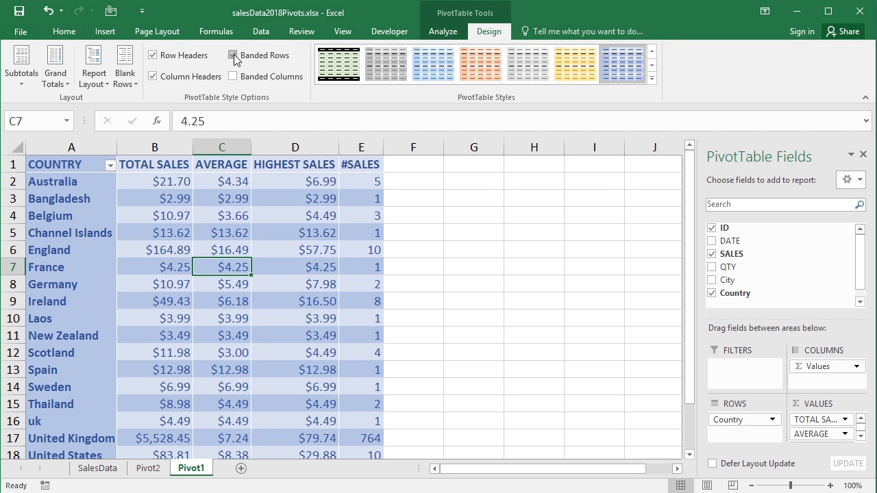
mouse_move(689, 254)
mouse_down()
mouse_move(688, 349)
mouse_move(689, 250)
mouse_up()
click(233, 77)
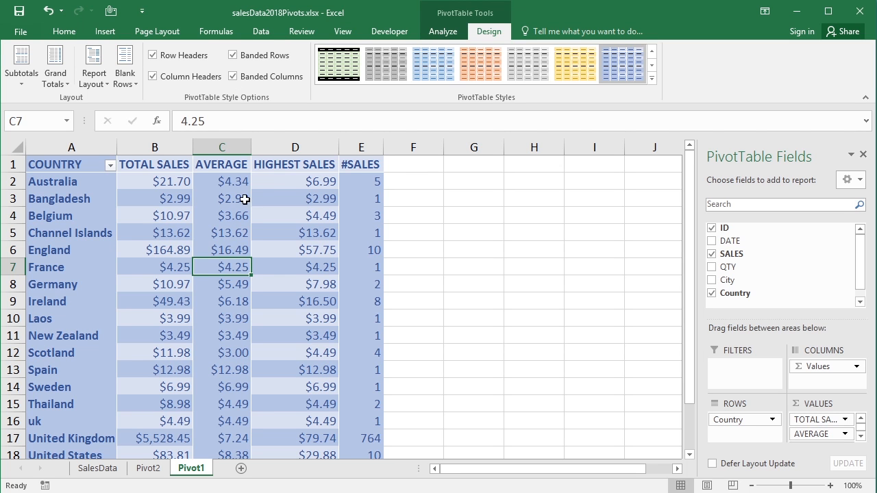
click(234, 77)
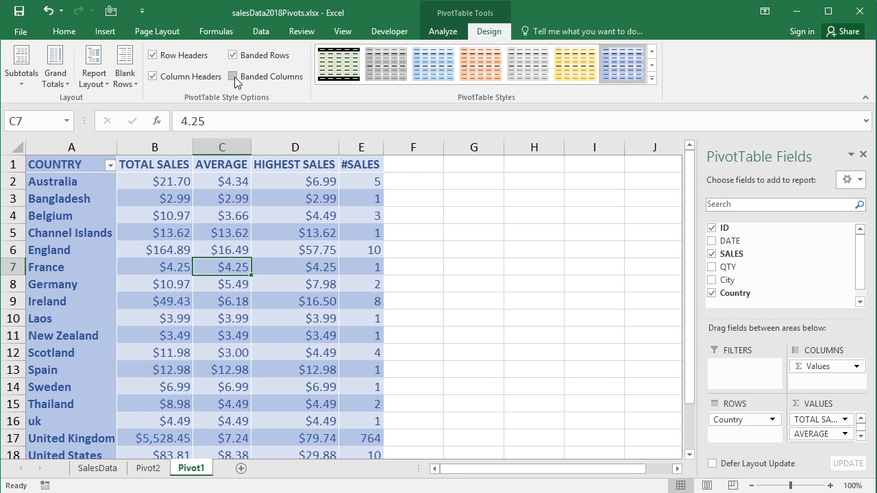
click(153, 56)
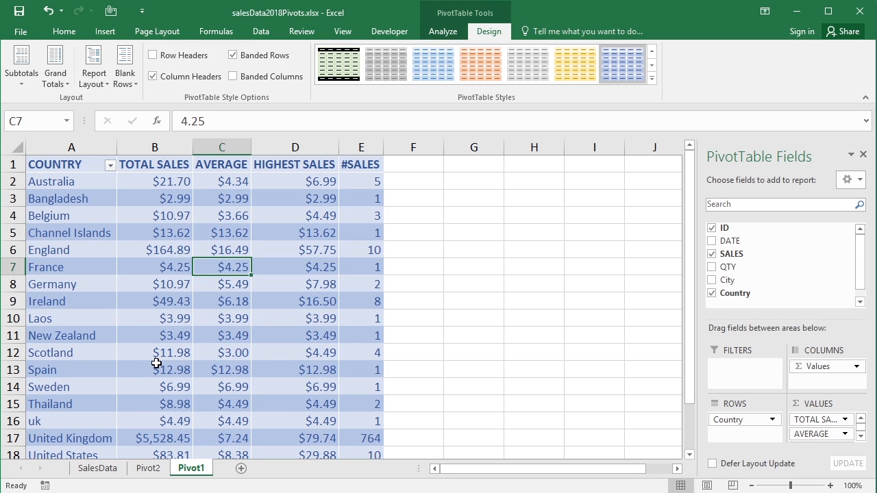
drag(688, 388, 697, 339)
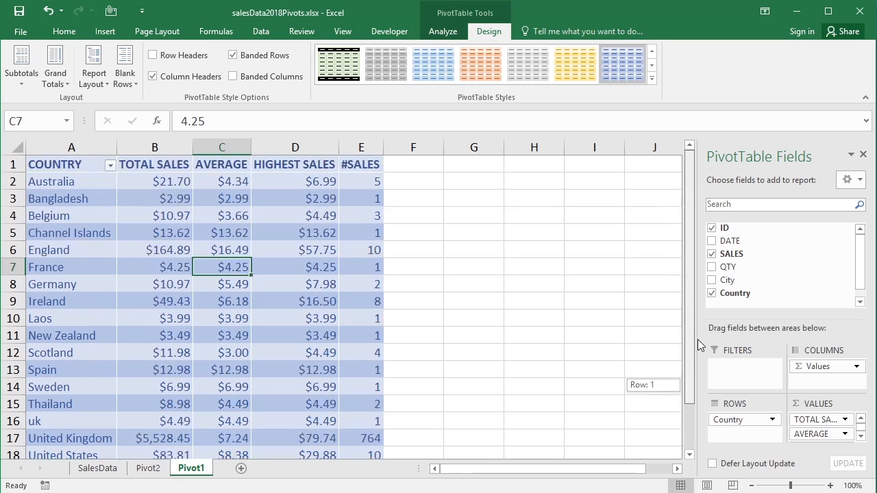
Step: Try the solid blue dark style with a black header, replacing it with the dark style with a navy header and blue bands
click(651, 78)
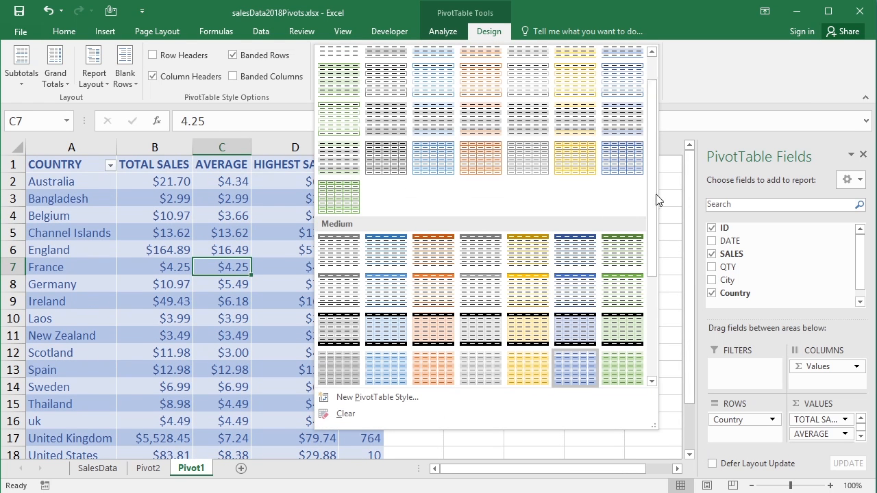
drag(656, 200, 651, 323)
click(585, 336)
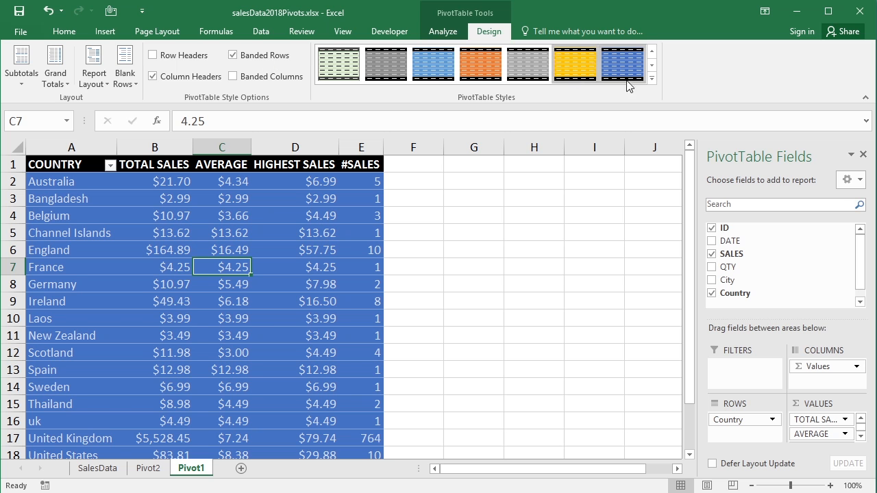
click(652, 78)
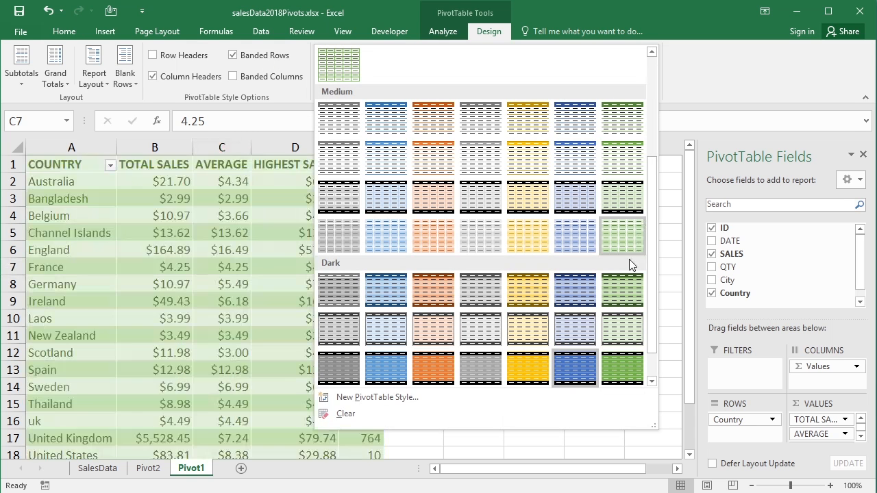
click(568, 294)
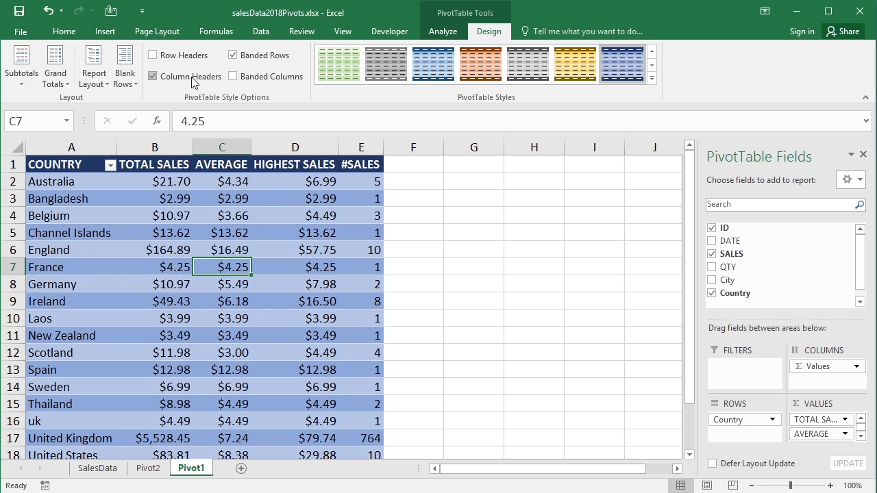
Step: Turn on banded columns for the pivot table and toggle row headers on and off again
click(233, 76)
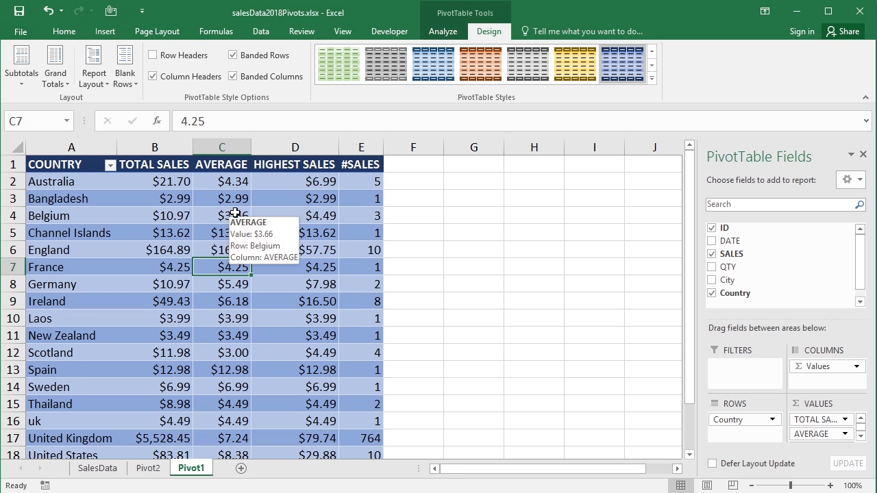
click(153, 56)
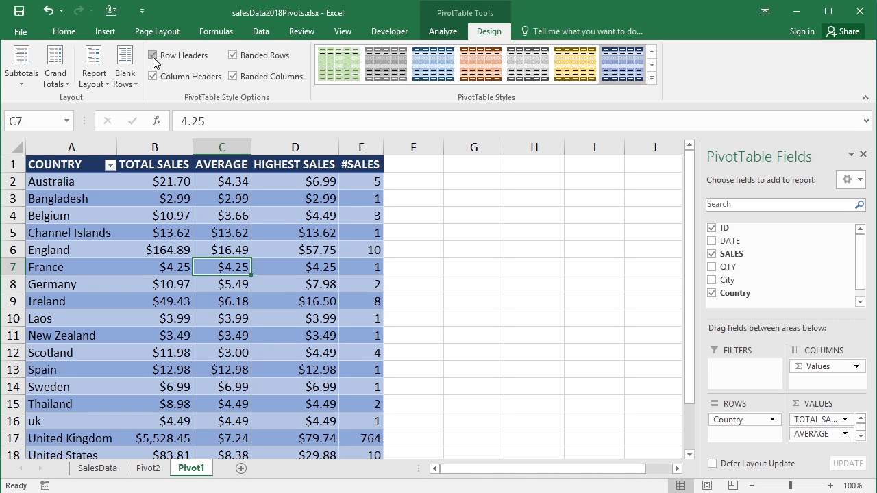
click(154, 57)
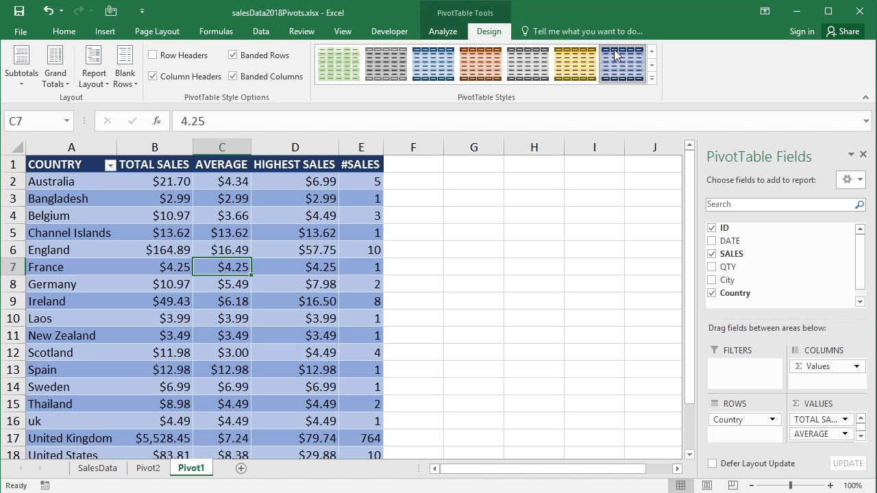
Step: Apply the dark PivotTable style with a dark green header and light green banded rows
click(651, 78)
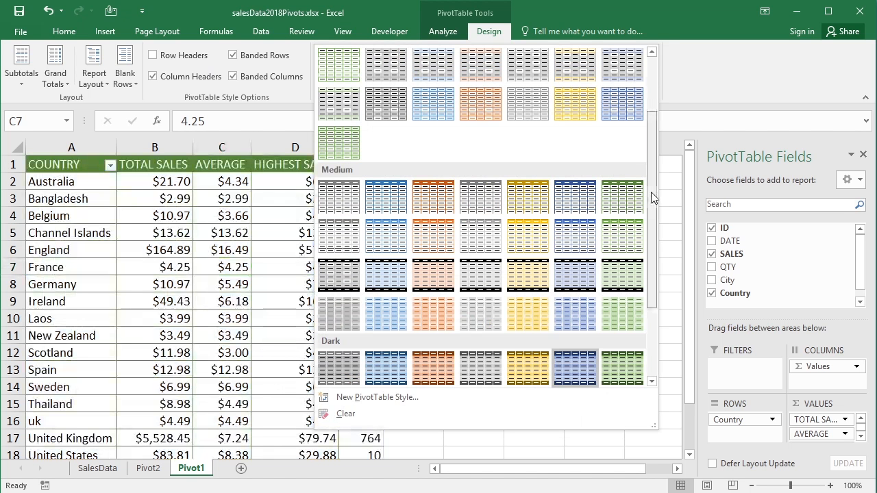
scroll(651, 146, up, 3)
scroll(655, 124, down, 4)
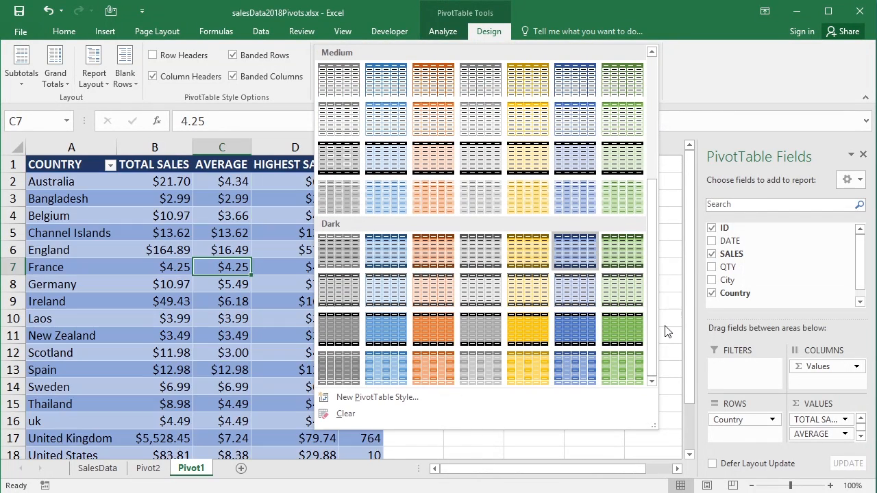
click(623, 259)
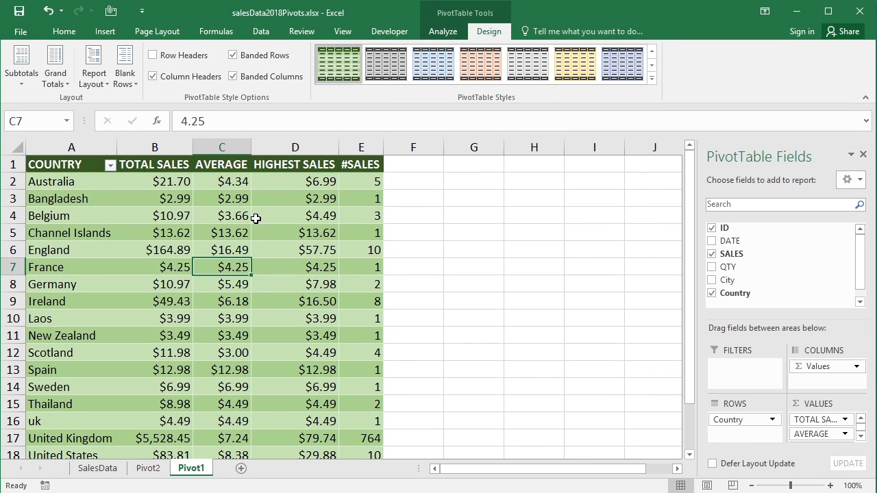
drag(692, 285, 692, 255)
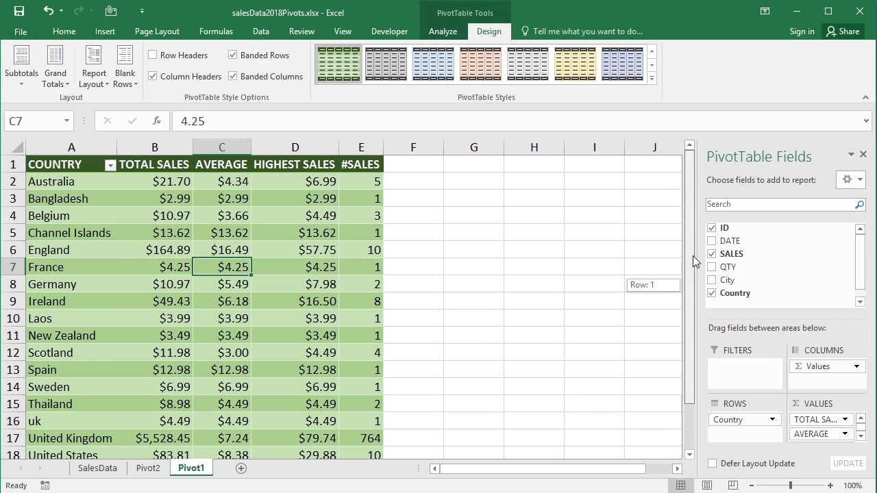
mouse_move(688, 291)
mouse_down()
mouse_move(689, 374)
mouse_move(688, 288)
mouse_up()
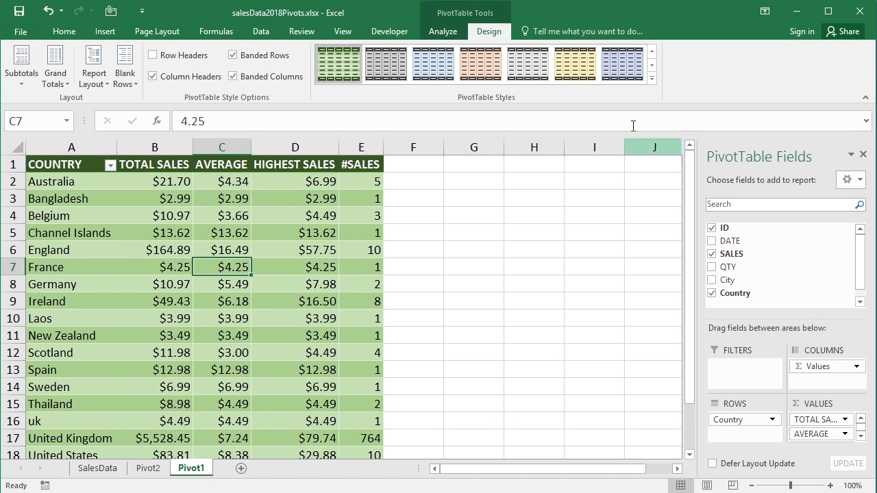
Step: Browse the light PivotTable styles without choosing one, and check the formatting of the Grand Total row
click(653, 78)
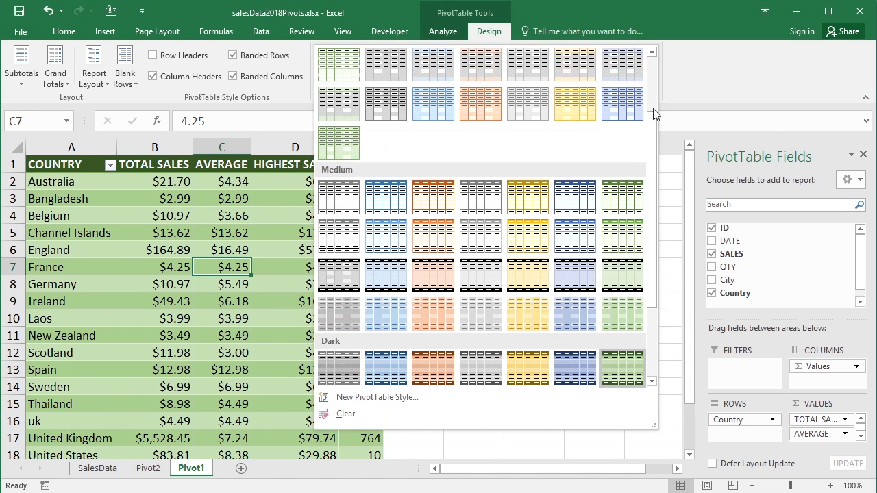
scroll(651, 171, up, 3)
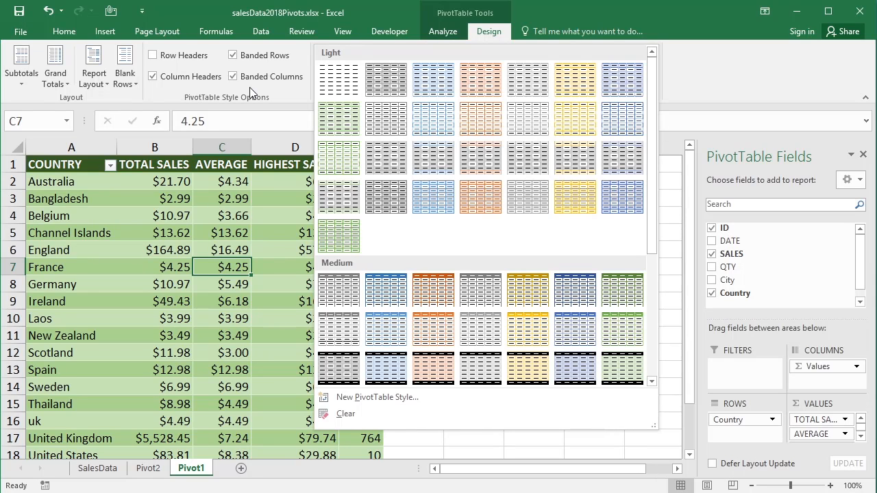
click(234, 230)
drag(689, 274, 693, 358)
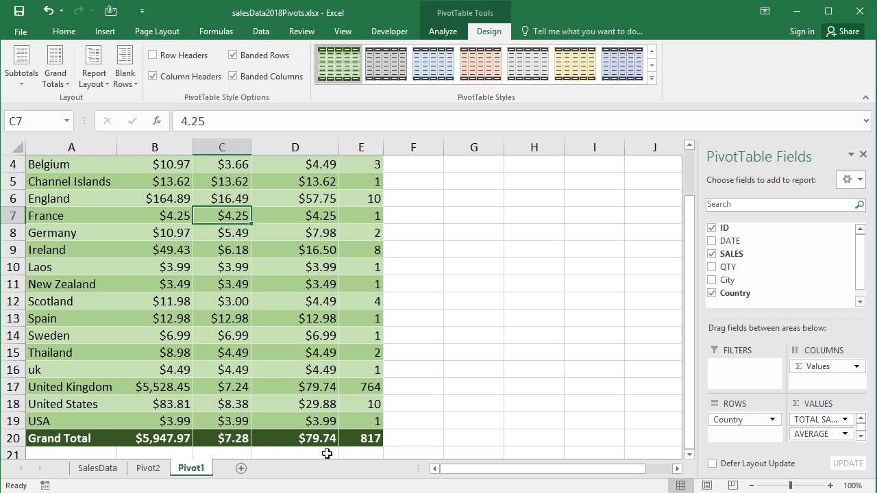
scroll(689, 288, up, 1)
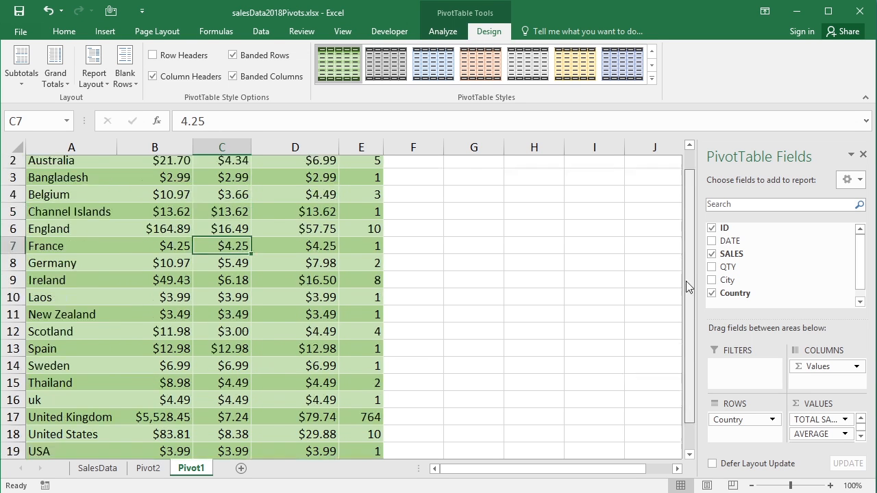
Step: Filter the COUNTRY column to show only Bangladesh, Channel Islands, France and Germany
click(109, 165)
click(41, 299)
click(41, 321)
click(41, 342)
click(41, 364)
click(41, 375)
click(95, 425)
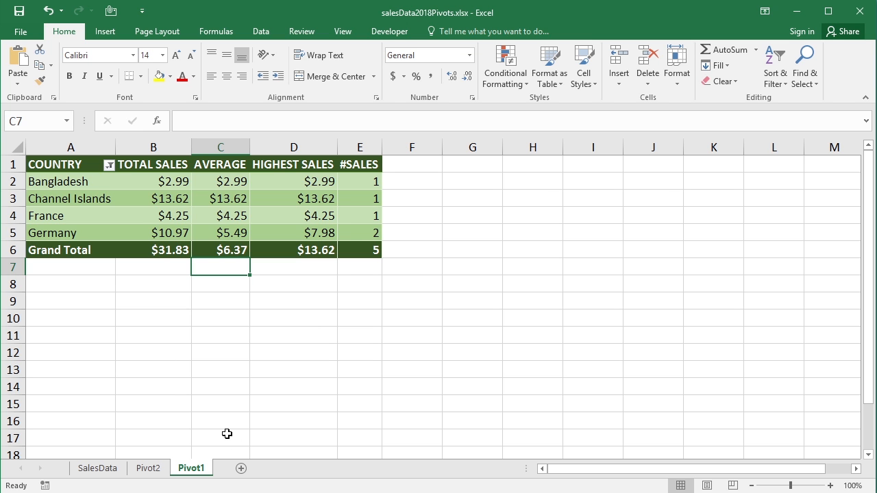
Step: Reselect all countries in the COUNTRY filter so the pivot table shows every country
click(109, 166)
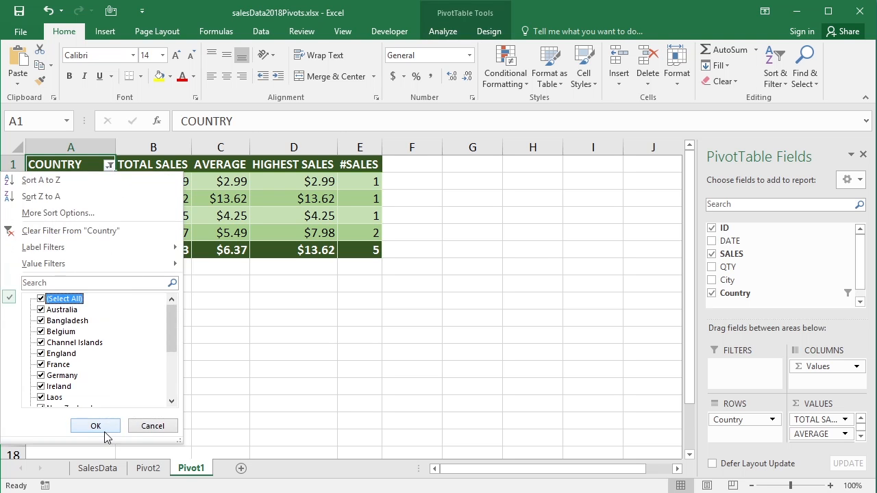
click(95, 425)
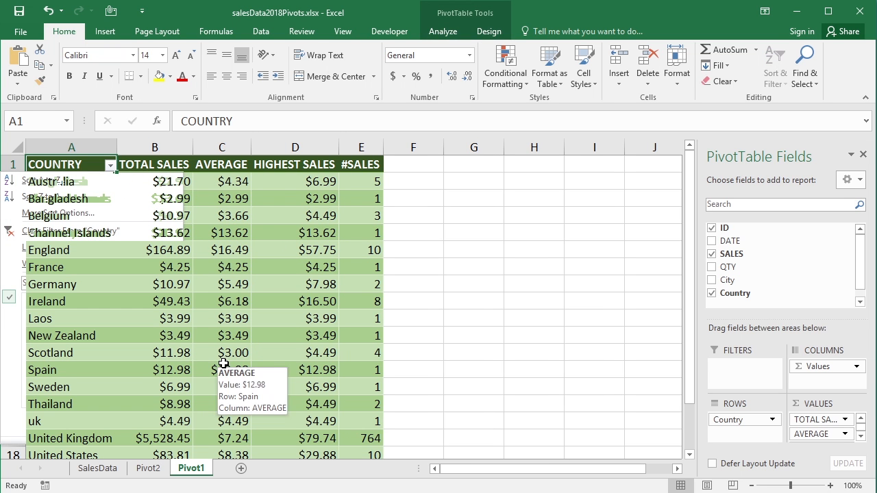
Step: Apply the first light PivotTable style, the plain one without colours, to the pivot table
click(487, 31)
click(651, 79)
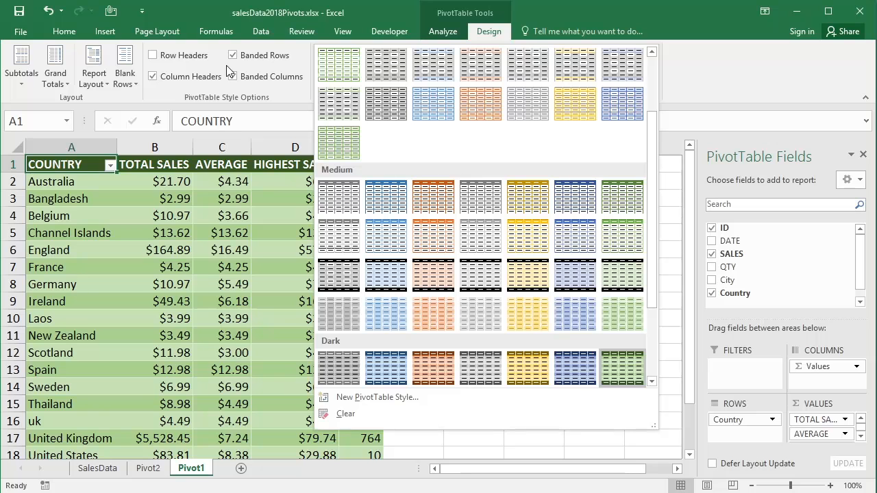
drag(654, 146, 648, 73)
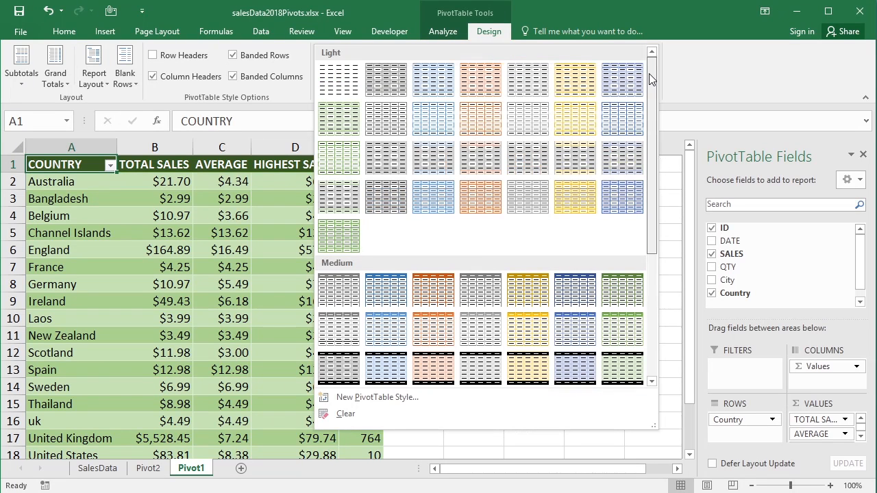
click(334, 87)
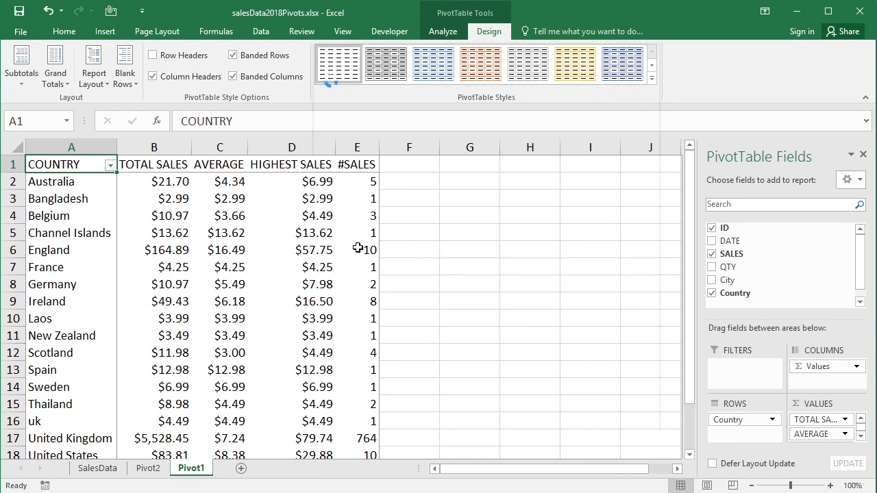
Step: Turn off banded columns, banded rows and column headers in the pivot table's style options
click(232, 76)
click(232, 55)
click(152, 76)
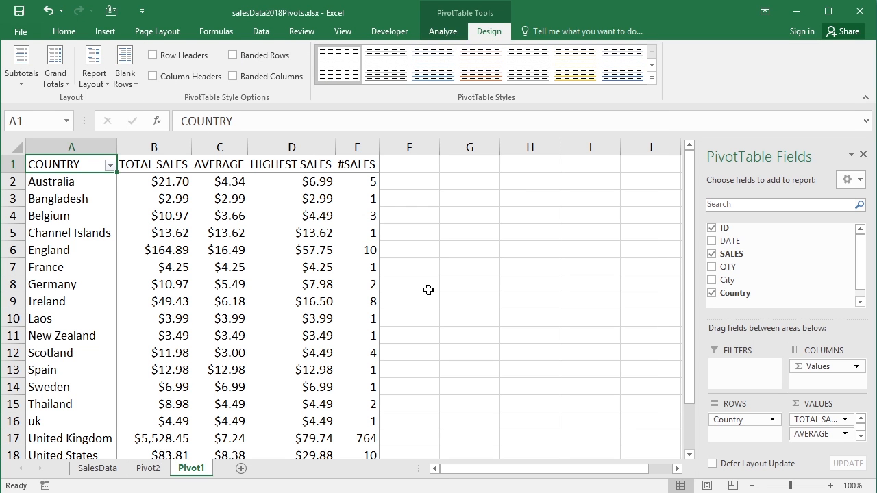